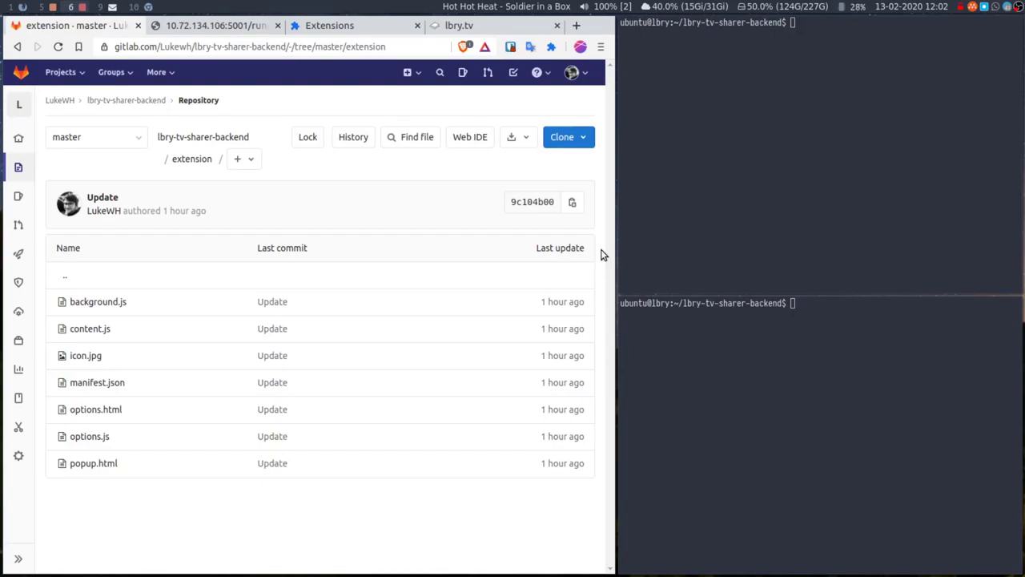
# Review the README at the root of the lbry-tv-sharer-backend repository and select the HTTPS clone URL
pyautogui.click(231, 138)
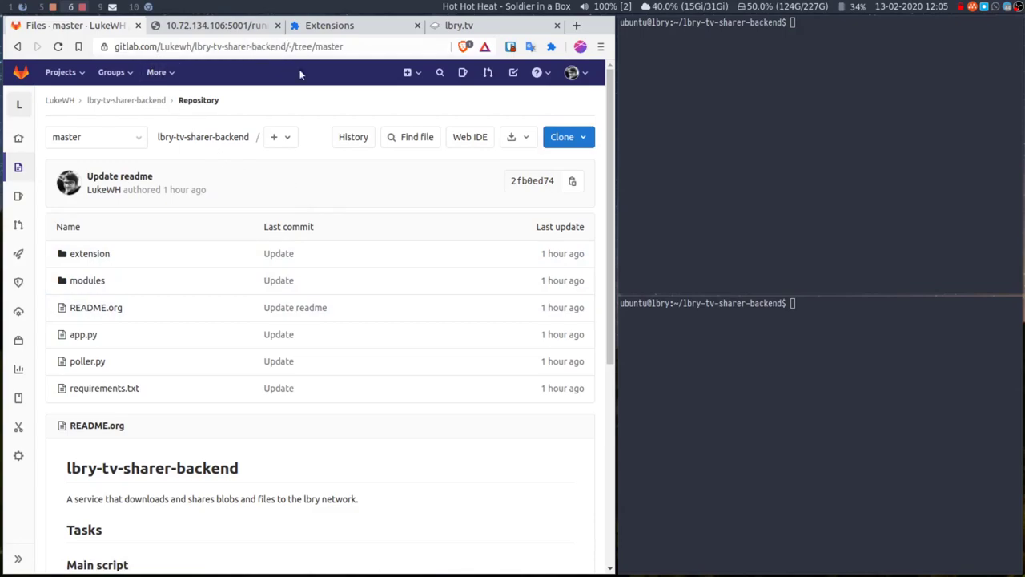
pyautogui.scroll(-4, 430, 331)
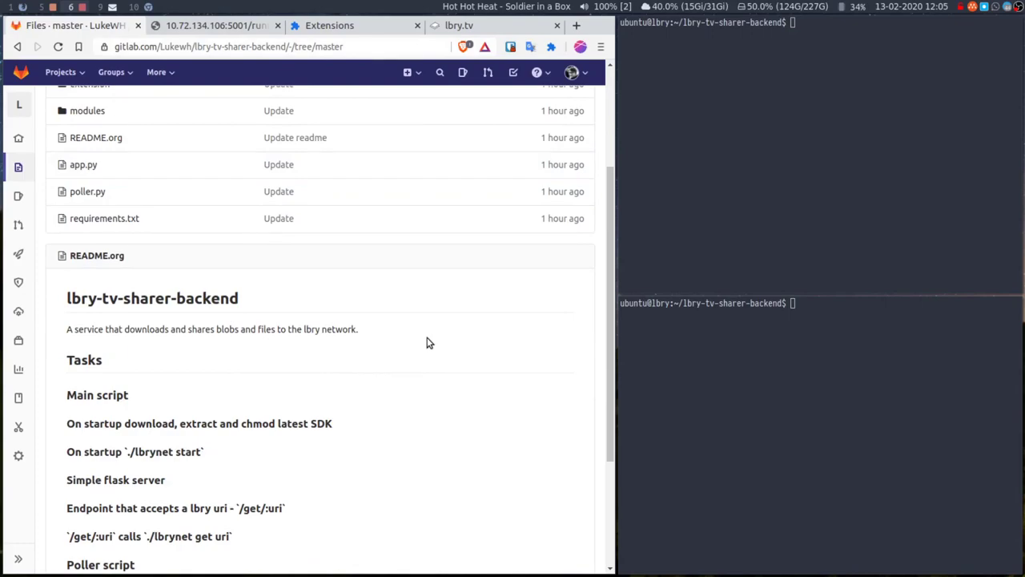
pyautogui.scroll(-3, 426, 343)
pyautogui.scroll(7, 425, 341)
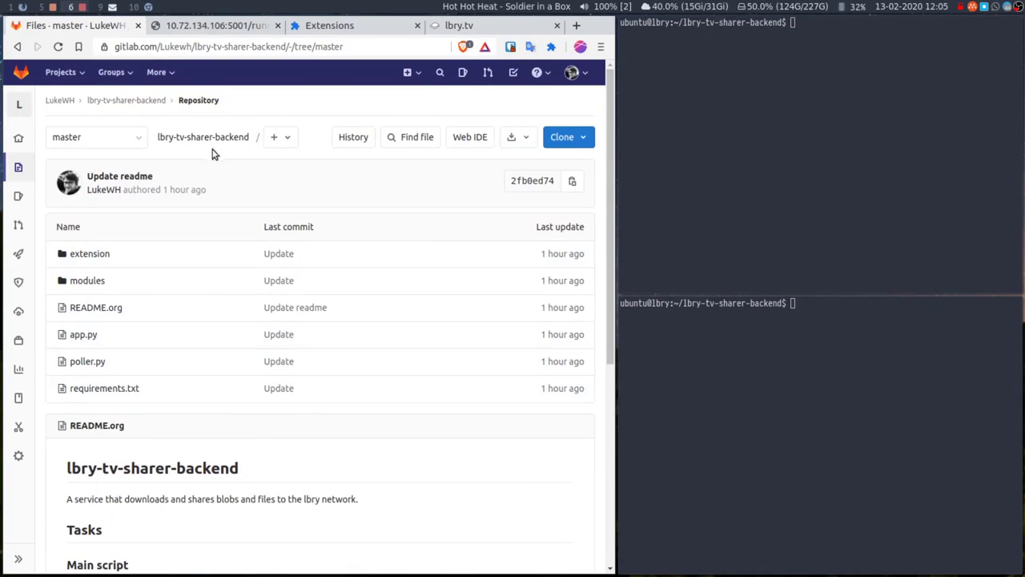
pyautogui.click(551, 140)
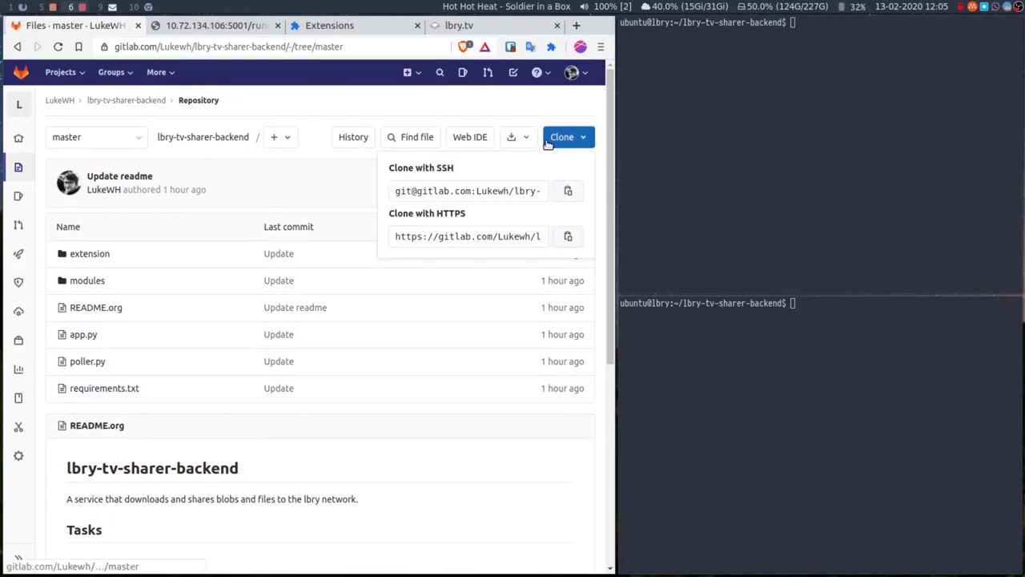
pyautogui.click(433, 241)
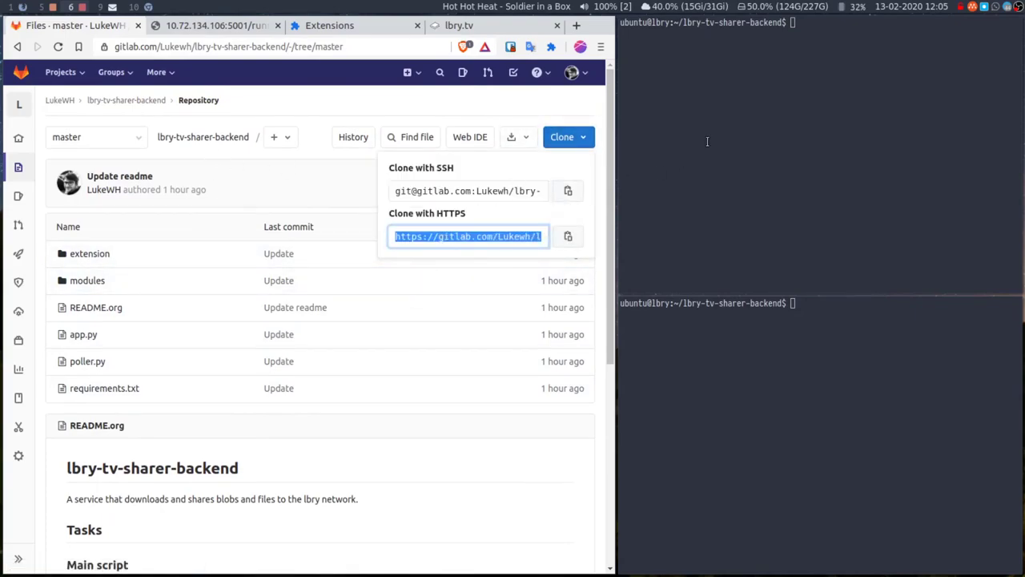
pyautogui.click(803, 94)
pyautogui.write('git clone')
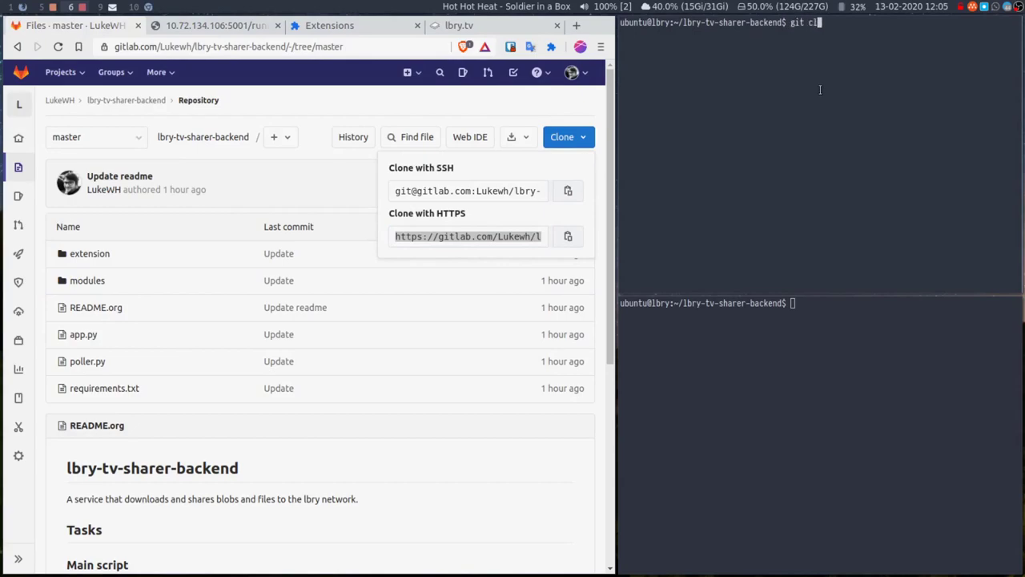
pyautogui.write('Complete')
pyautogui.press('BackSpace')
pyautogui.press('BackSpace')
pyautogui.press('BackSpace')
pyautogui.press('BackSpace')
pyautogui.press('BackSpace')
pyautogui.press('BackSpace')
pyautogui.press('BackSpace')
pyautogui.press('BackSpace')
pyautogui.press('BackSpace')
pyautogui.press('BackSpace')
pyautogui.press('BackSpace')
pyautogui.press('BackSpace')
pyautogui.press('BackSpace')
pyautogui.press('BackSpace')
pyautogui.press('BackSpace')
pyautogui.press('BackSpace')
pyautogui.press('BackSpace')
pyautogui.press('BackSpace')
pyautogui.press('BackSpace')
# Start the backend server by running python3 app.py and reload its /running status page in the browser
pyautogui.write('./')
pyautogui.press('BackSpace')
pyautogui.press('BackSpace')
pyautogui.write('python3 app.py')
pyautogui.press('Return')
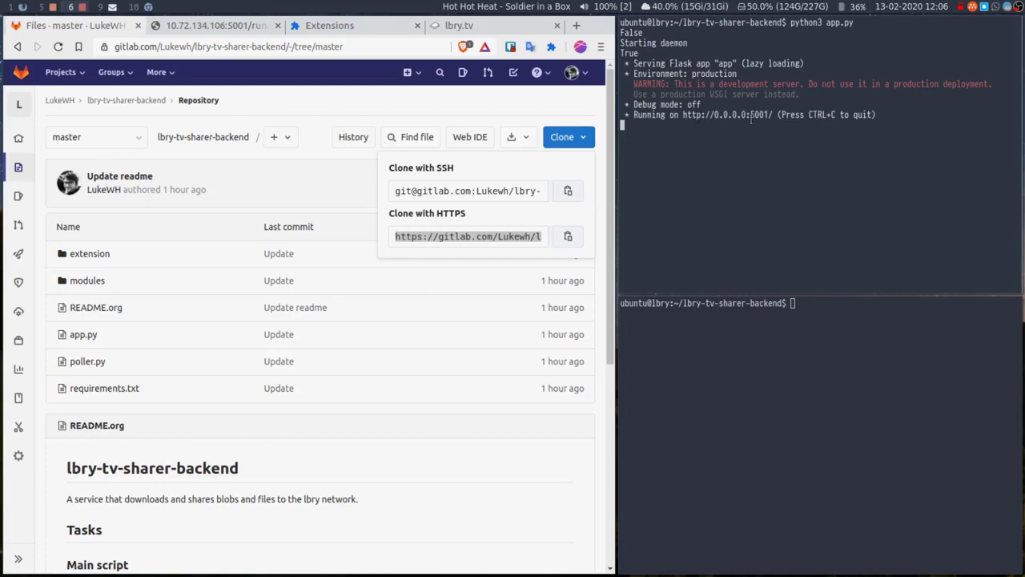
pyautogui.click(224, 27)
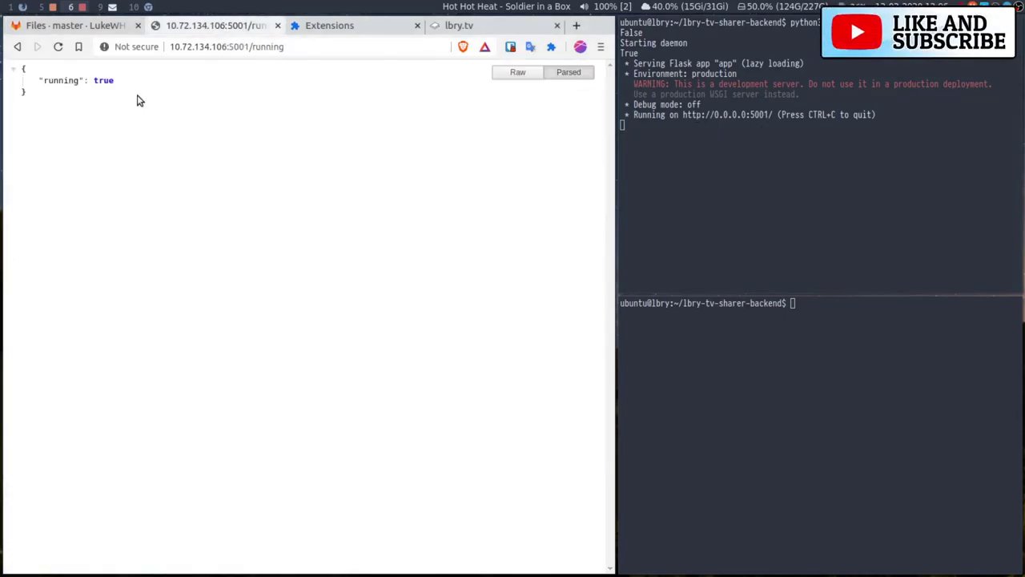
pyautogui.click(58, 46)
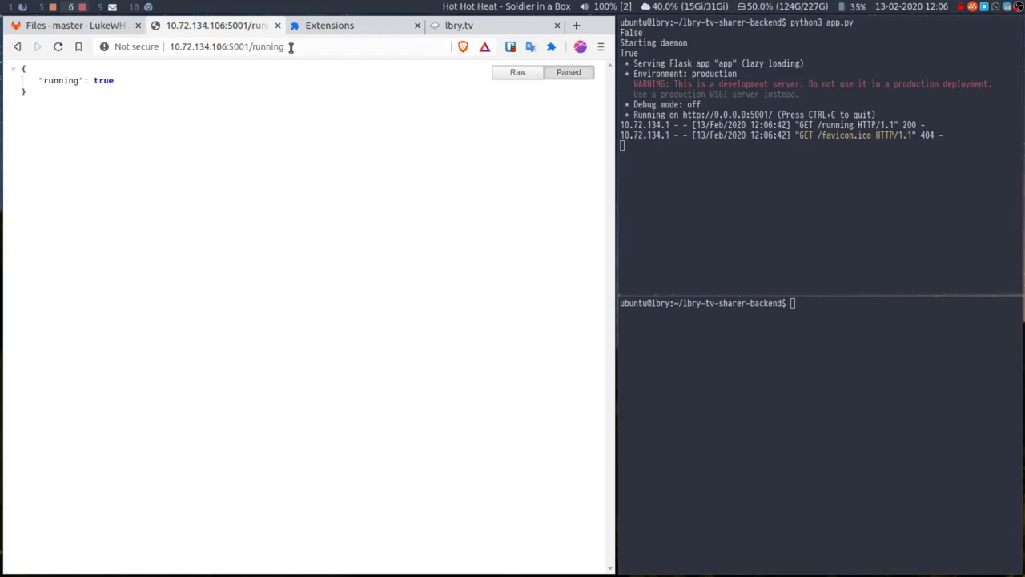
# Open poller.py in vim in the second terminal
pyautogui.click(884, 360)
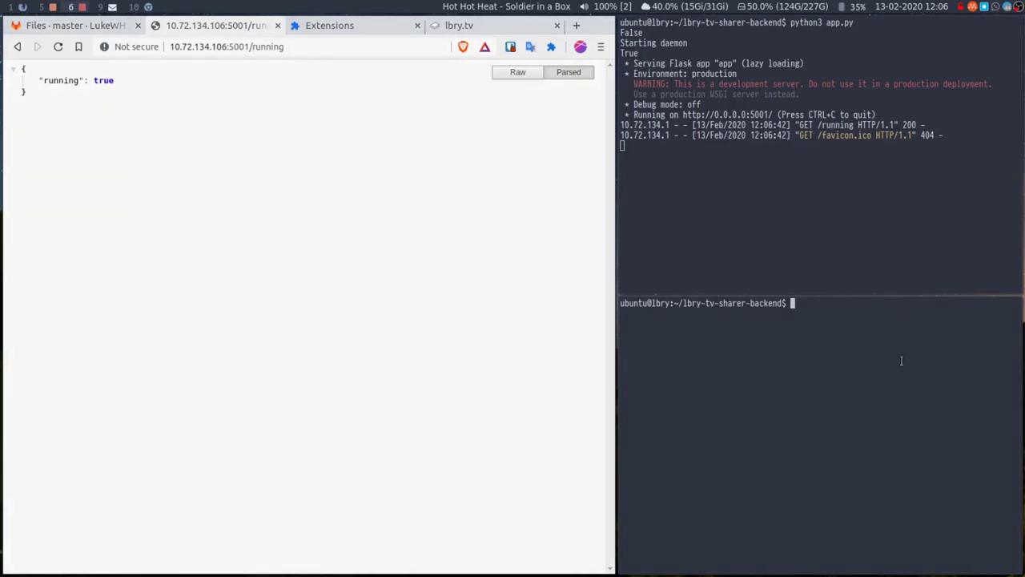
pyautogui.write('python3')
pyautogui.press('BackSpace')
pyautogui.press('BackSpace')
pyautogui.press('BackSpace')
pyautogui.press('BackSpace')
pyautogui.press('BackSpace')
pyautogui.press('BackSpace')
pyautogui.press('BackSpace')
pyautogui.write('vim poller.py')
pyautogui.press('Return')
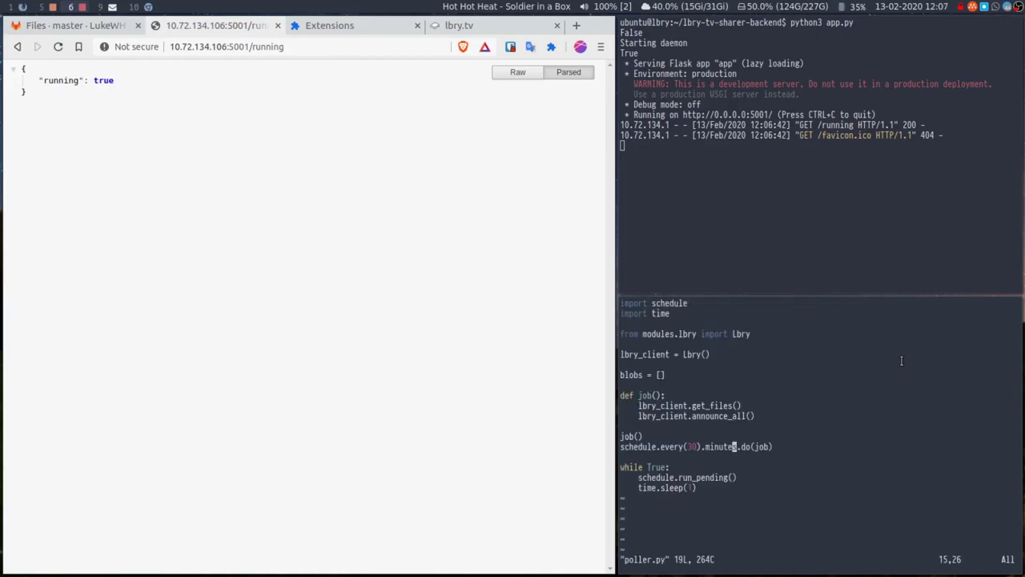
# Set the schedule interval in poller.py to 1 minute, then save the file and quit vim
pyautogui.press('Up')
pyautogui.press('Right')
pyautogui.press('Right')
pyautogui.press('Right')
pyautogui.press('Right')
pyautogui.press('Right')
pyautogui.press('Right')
pyautogui.press('Right')
pyautogui.press('Right')
pyautogui.press('Right')
pyautogui.press('Right')
pyautogui.press('Right')
pyautogui.press('Right')
pyautogui.press('Right')
pyautogui.press('Right')
pyautogui.press('Right')
pyautogui.press('Right')
pyautogui.press('Right')
pyautogui.press('Right')
pyautogui.press('Right')
pyautogui.press('Right')
pyautogui.press('Left')
pyautogui.press('Left')
pyautogui.press('Left')
pyautogui.press('Left')
pyautogui.press('Left')
pyautogui.press('Left')
pyautogui.press('Left')
pyautogui.press('Left')
pyautogui.press('Left')
pyautogui.press('Left')
pyautogui.press('1')
pyautogui.write('cw')
pyautogui.write('1')
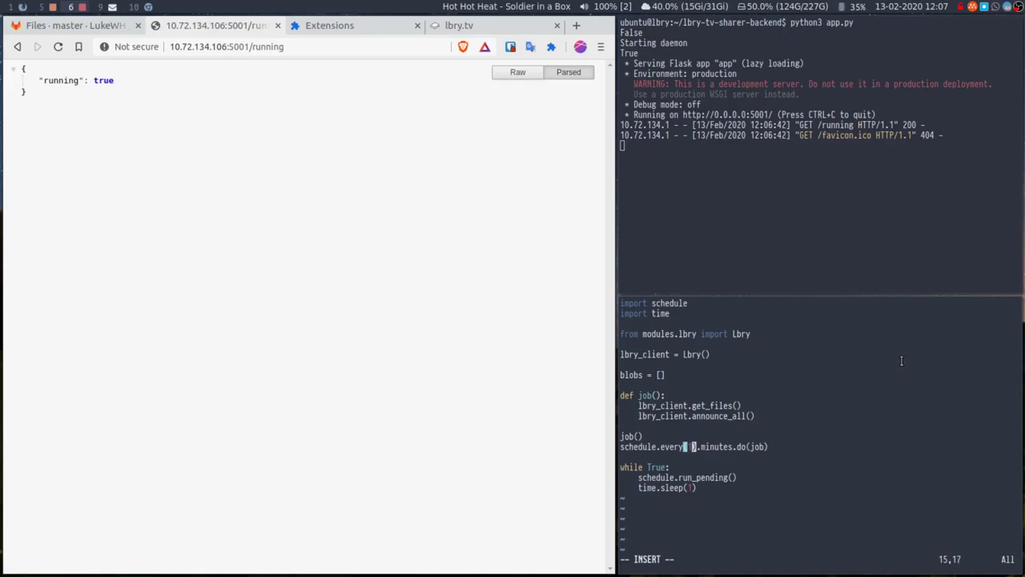
pyautogui.press('Escape')
pyautogui.write(':wq')
pyautogui.press('Return')
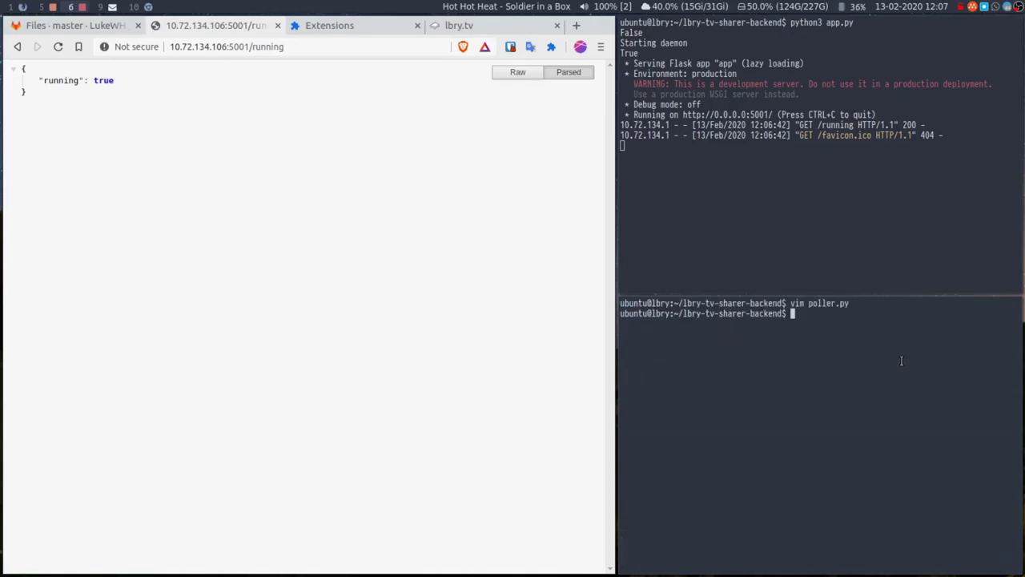
# Run poller.py with python3 in the second terminal
pyautogui.write('python3 poller.py')
pyautogui.press('Return')
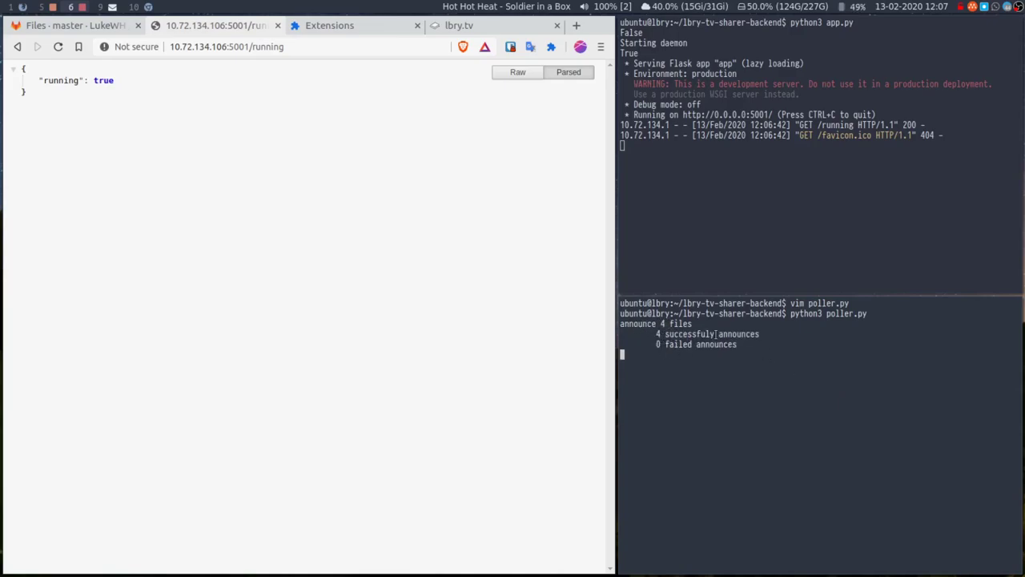
pyautogui.click(230, 193)
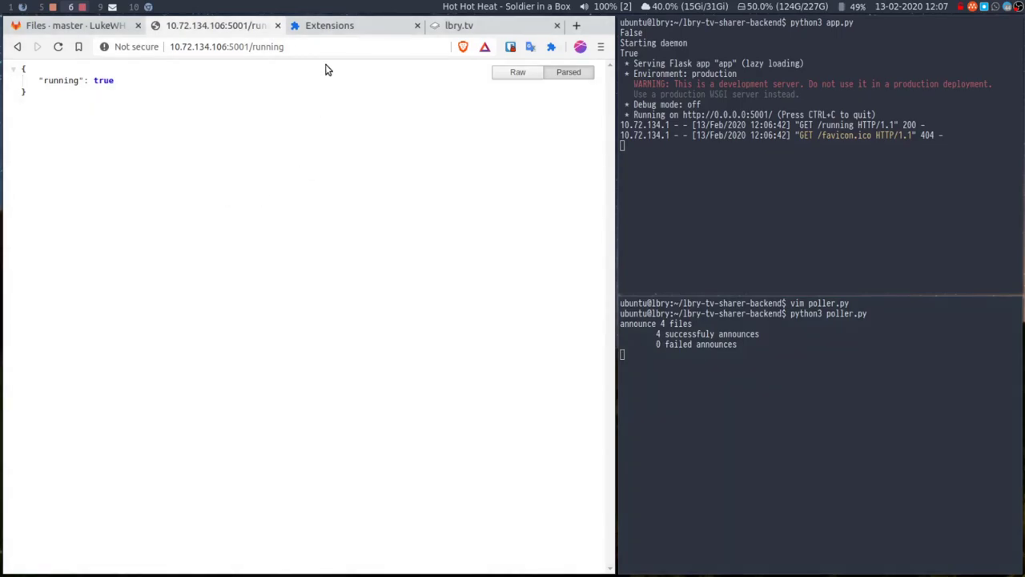
# Turn Developer mode off and back on in the browser's extensions page and open the folder chooser for unpacked extensions
pyautogui.click(101, 27)
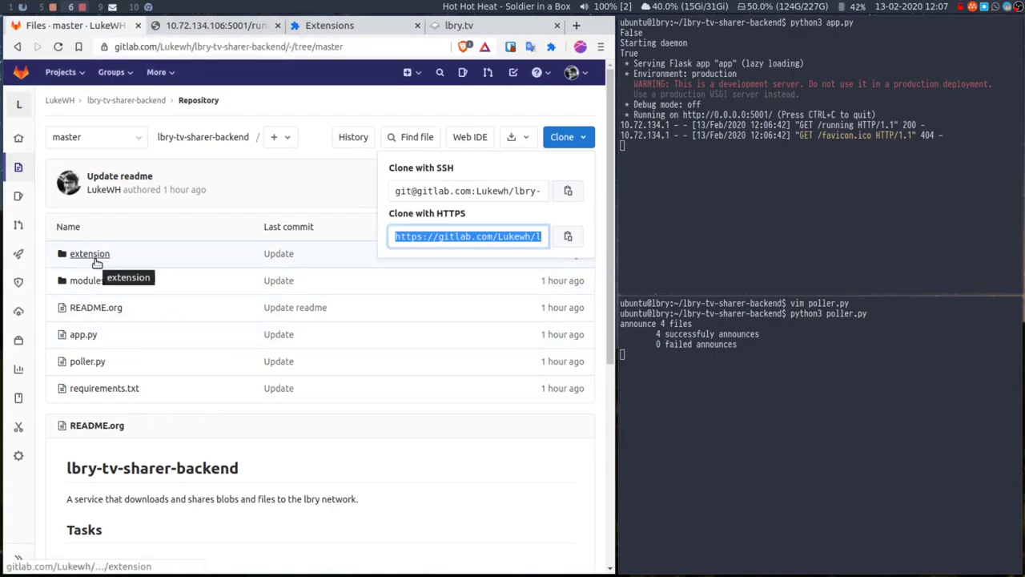
pyautogui.click(312, 26)
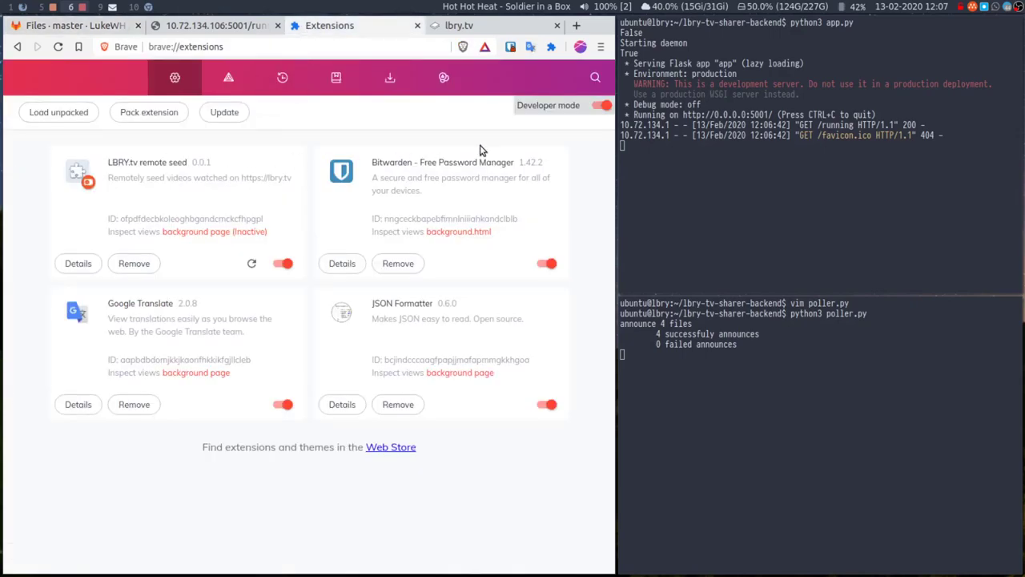
pyautogui.click(598, 105)
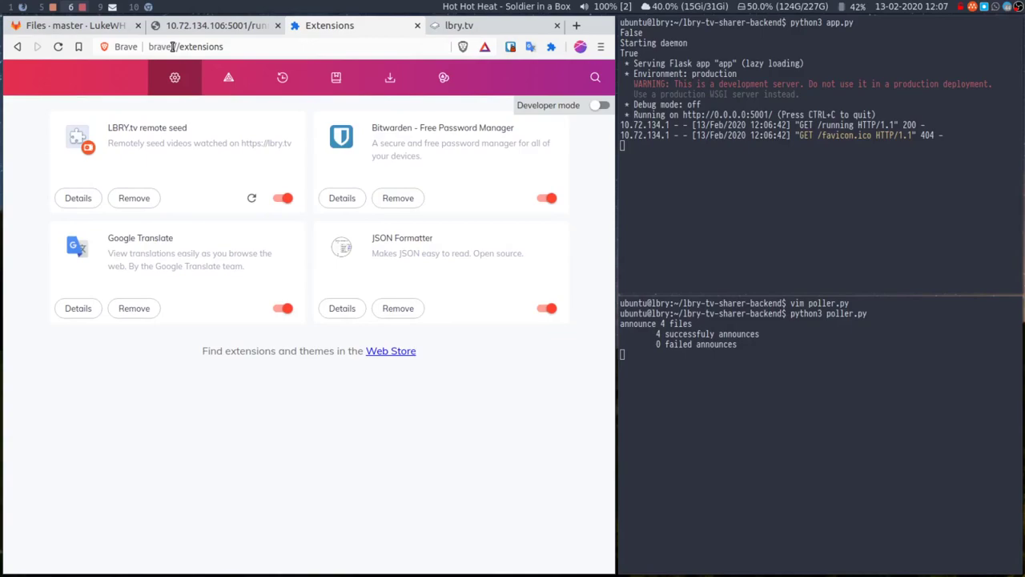
pyautogui.click(600, 105)
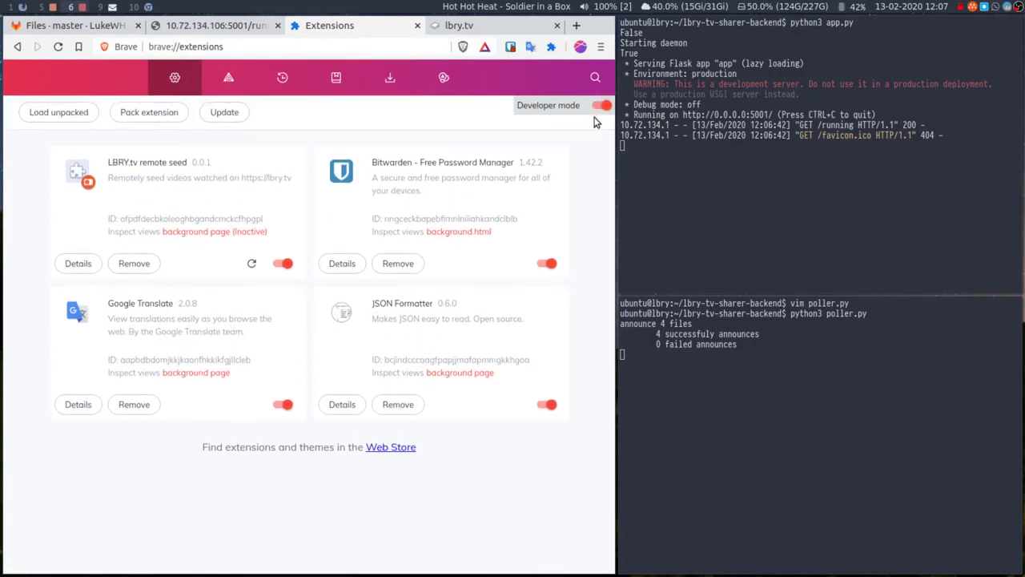
pyautogui.click(51, 118)
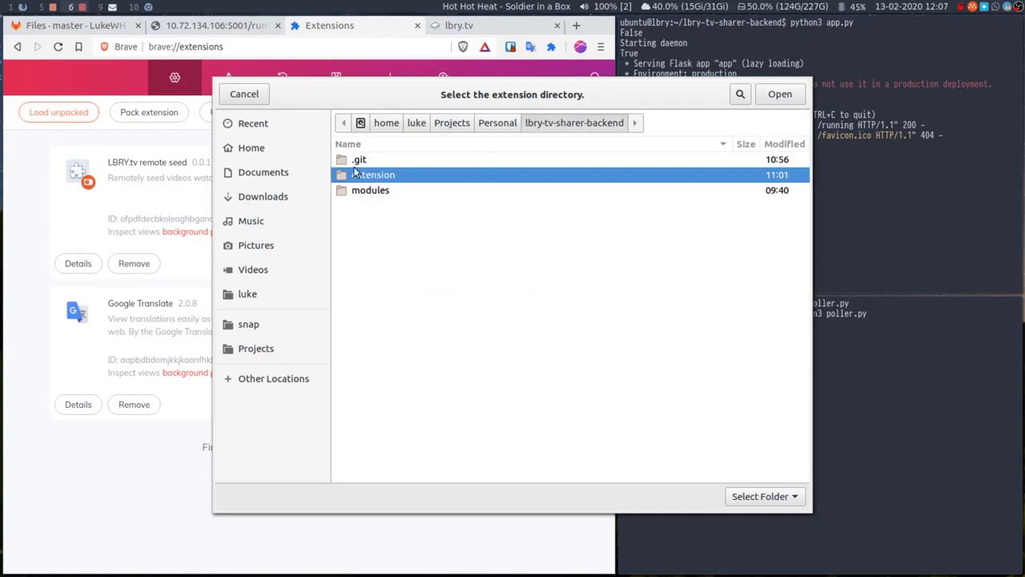
pyautogui.click(242, 94)
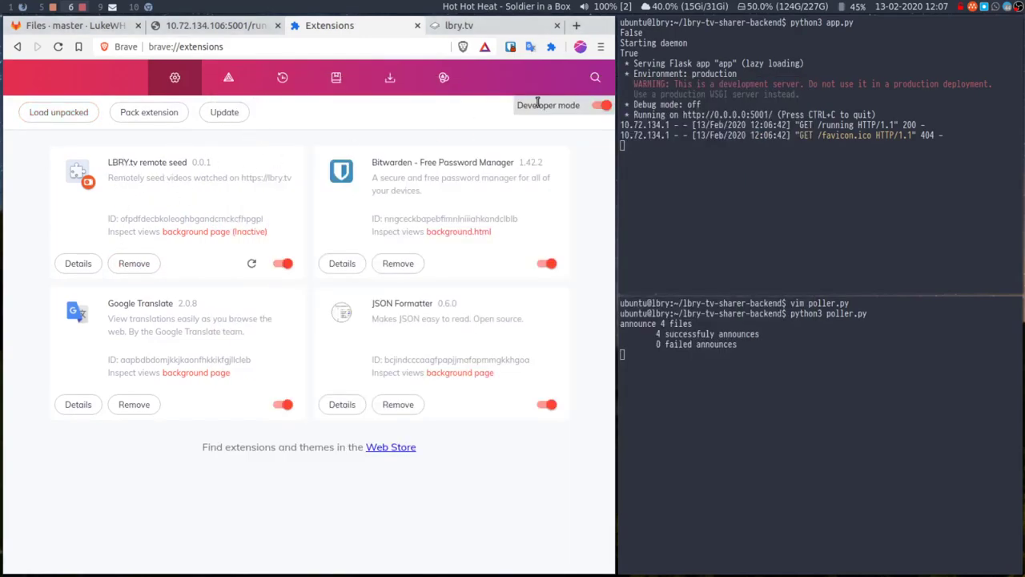
# Review the Backend url setting in the LBRY.tv remote seed extension's options and close them
pyautogui.rightClick(551, 49)
pyautogui.click(575, 104)
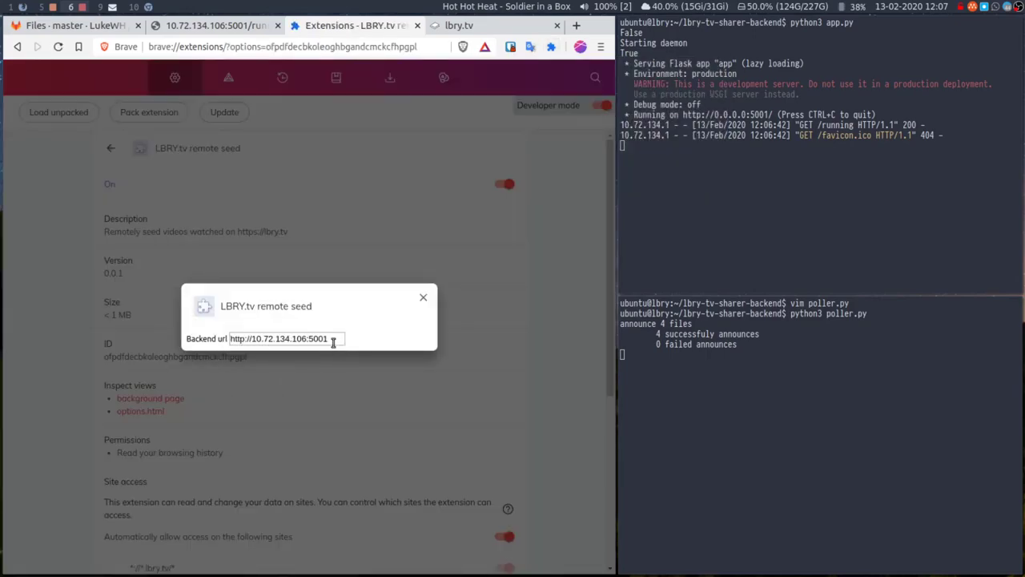
pyautogui.click(844, 149)
pyautogui.click(329, 340)
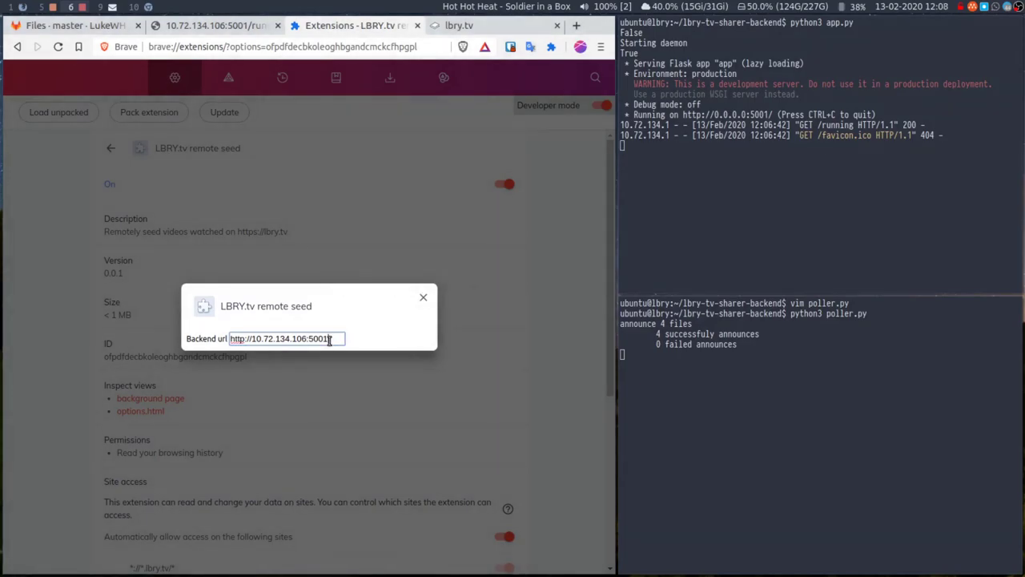
pyautogui.click(425, 301)
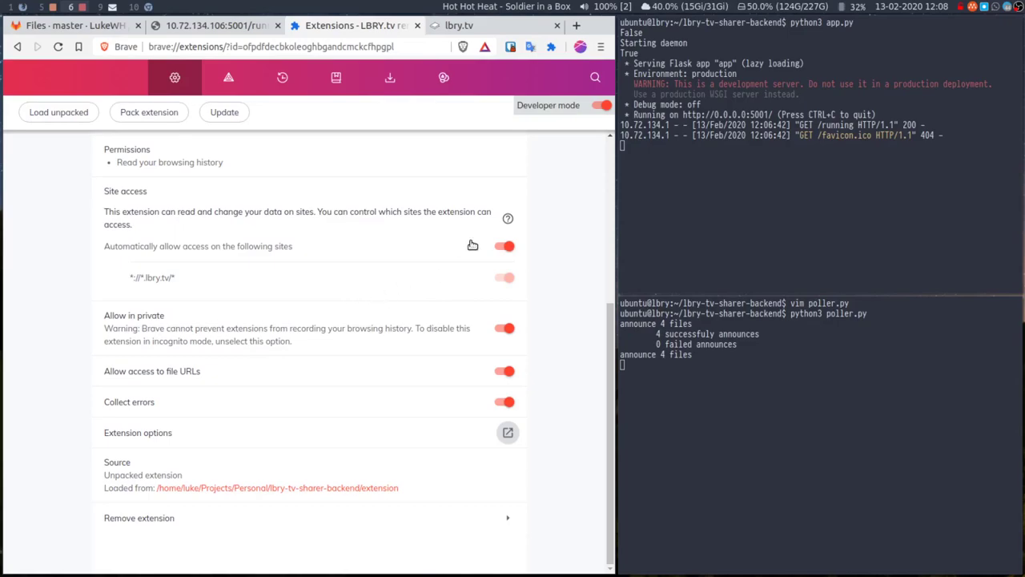
# Open the Inkarnate fantasy map video on lbry.tv and inspect the backend's /get requests and the poller's announce output
pyautogui.click(508, 26)
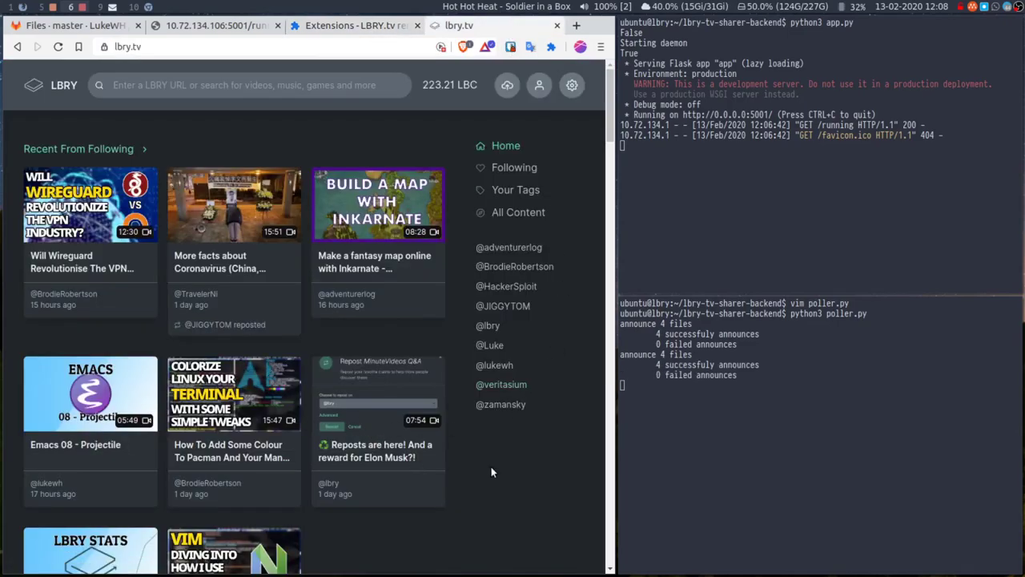
pyautogui.click(364, 268)
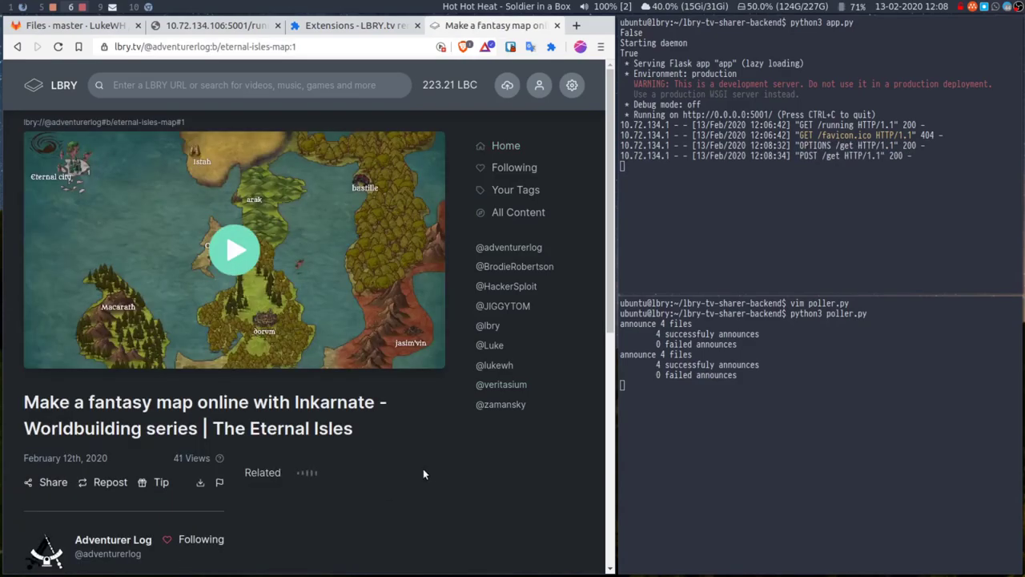
pyautogui.moveTo(899, 160); pyautogui.dragTo(643, 145)
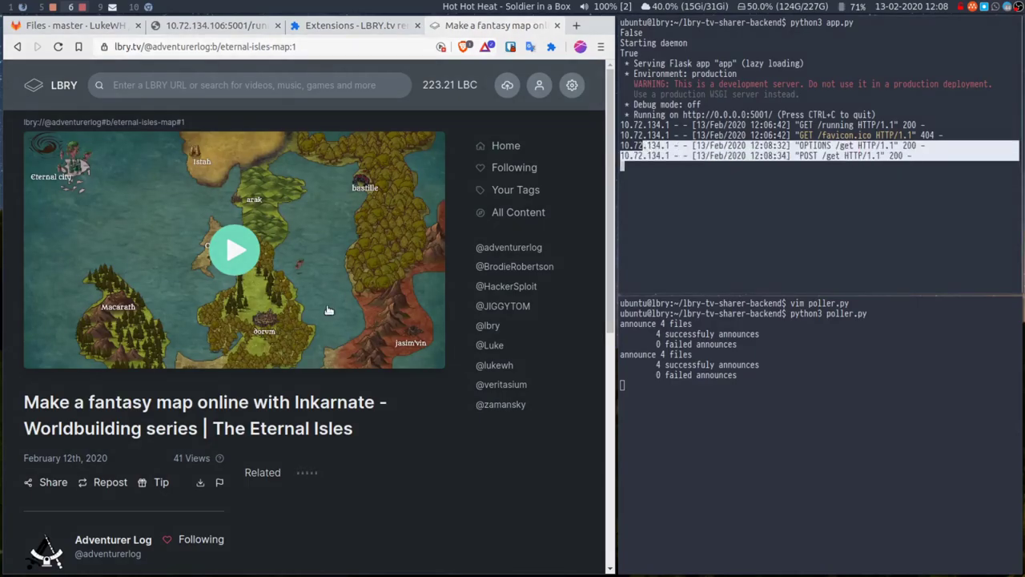
pyautogui.click(800, 152)
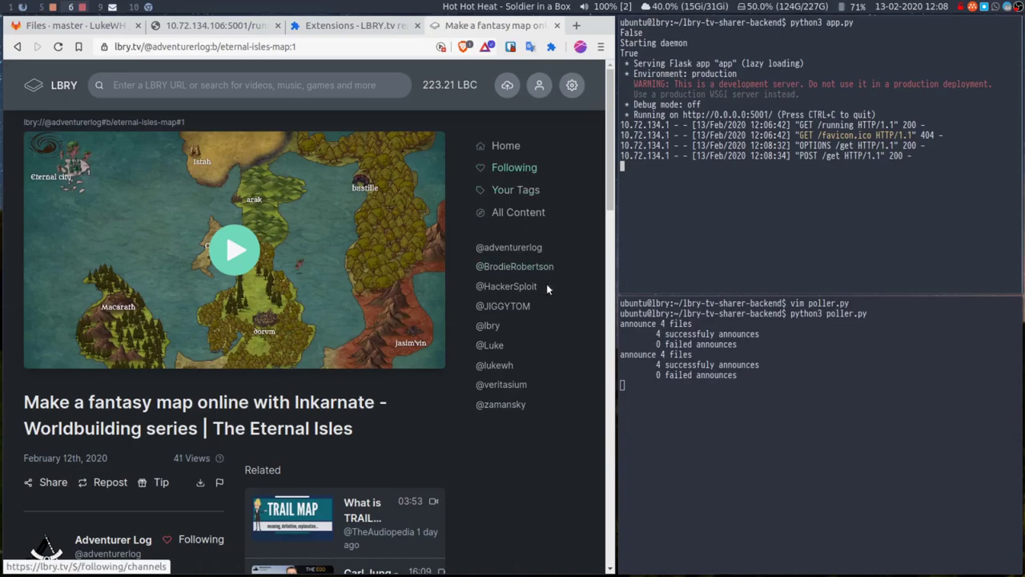
pyautogui.moveTo(651, 365); pyautogui.dragTo(760, 378)
pyautogui.click(713, 376)
pyautogui.click(760, 378)
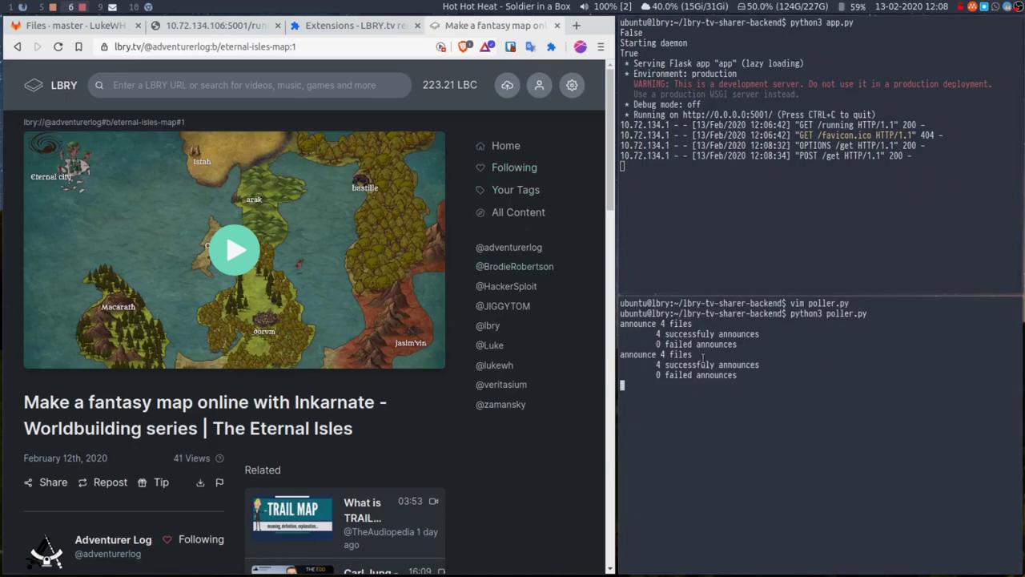
# Open the "Will Wireguard Revolutionise The VPN Industry" video from the Following page and inspect its request in the backend log
pyautogui.click(530, 171)
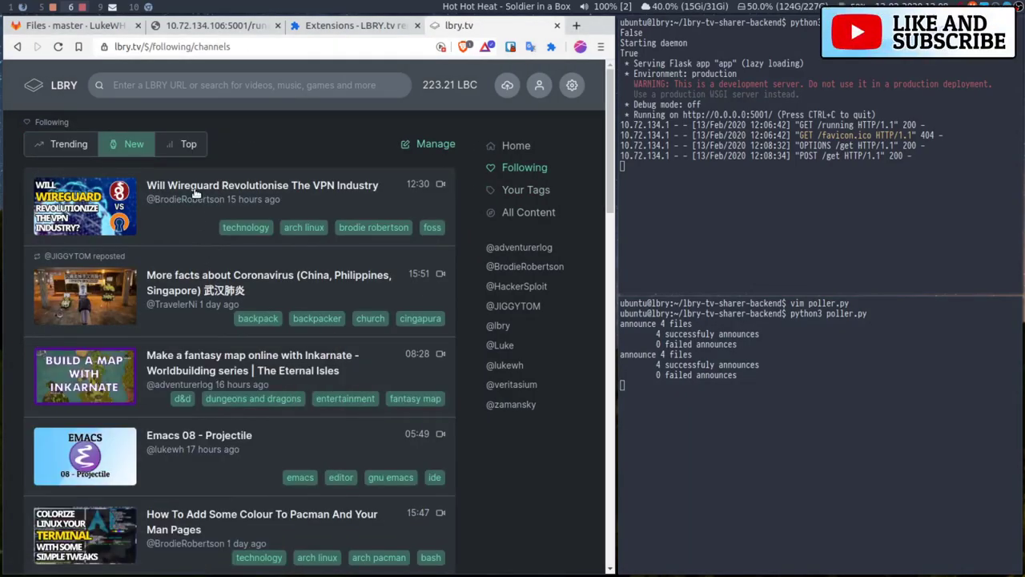
pyautogui.click(194, 193)
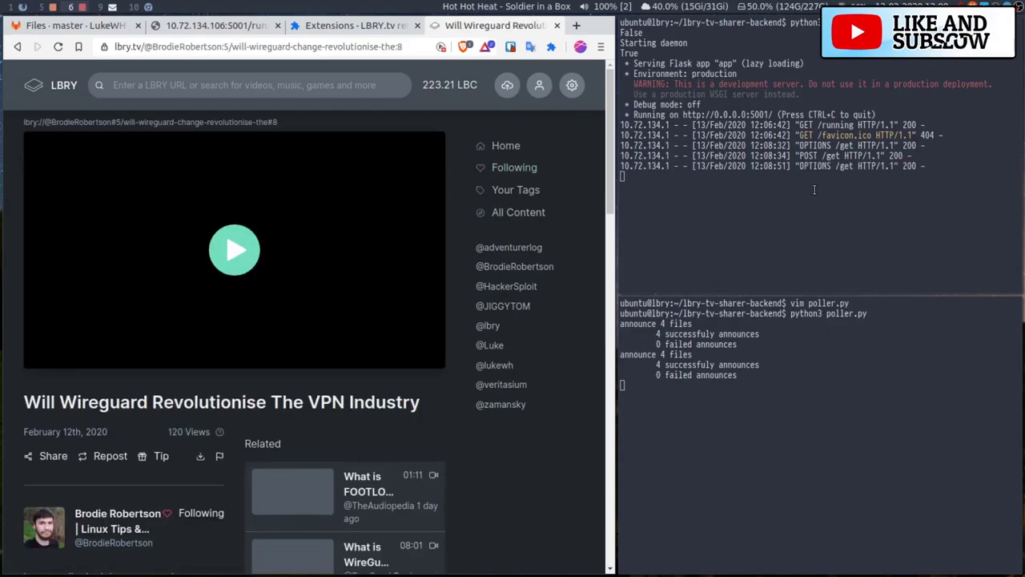
pyautogui.moveTo(801, 168); pyautogui.dragTo(841, 175)
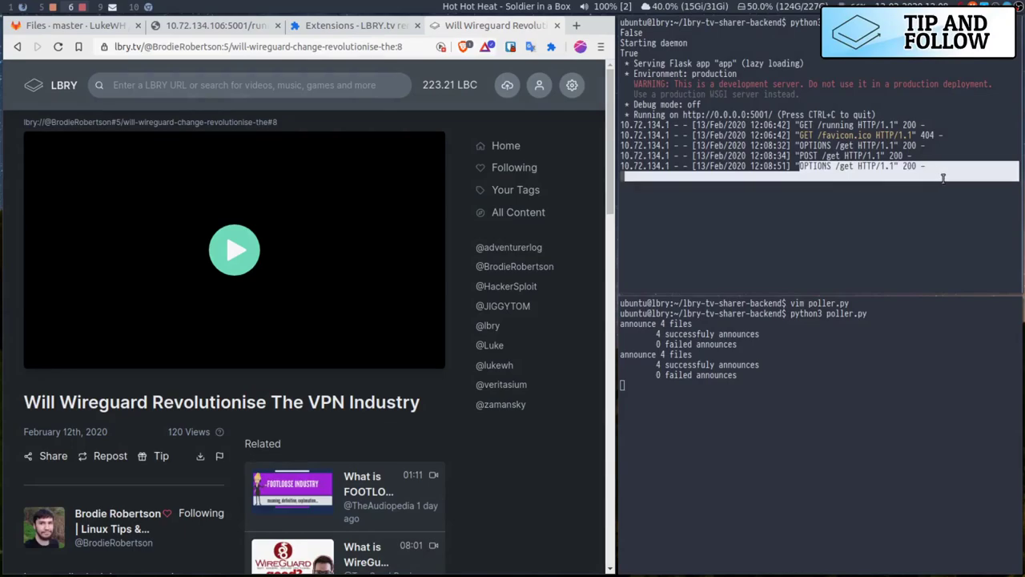
pyautogui.tripleClick(805, 166)
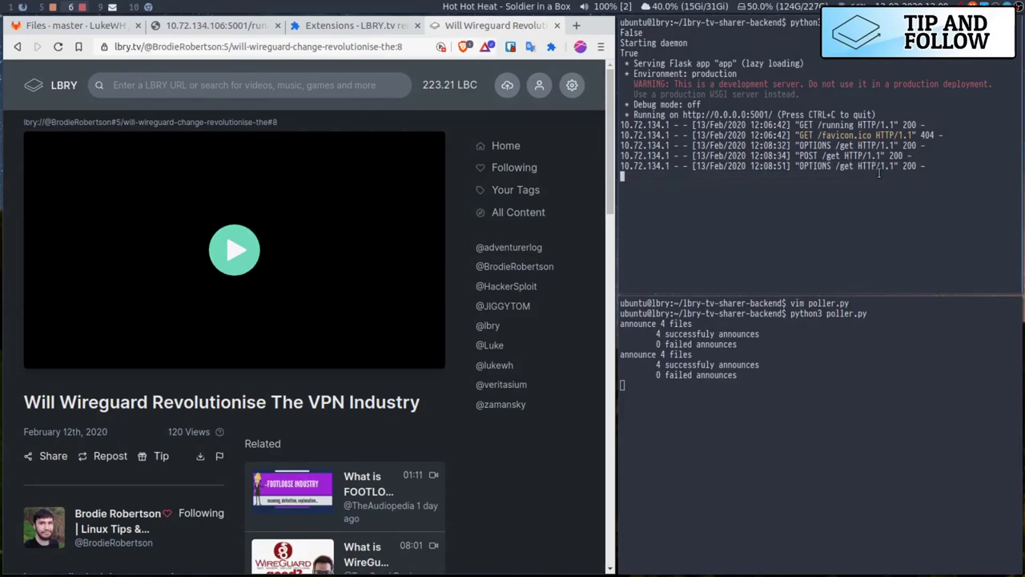
pyautogui.tripleClick(813, 166)
pyautogui.click(889, 178)
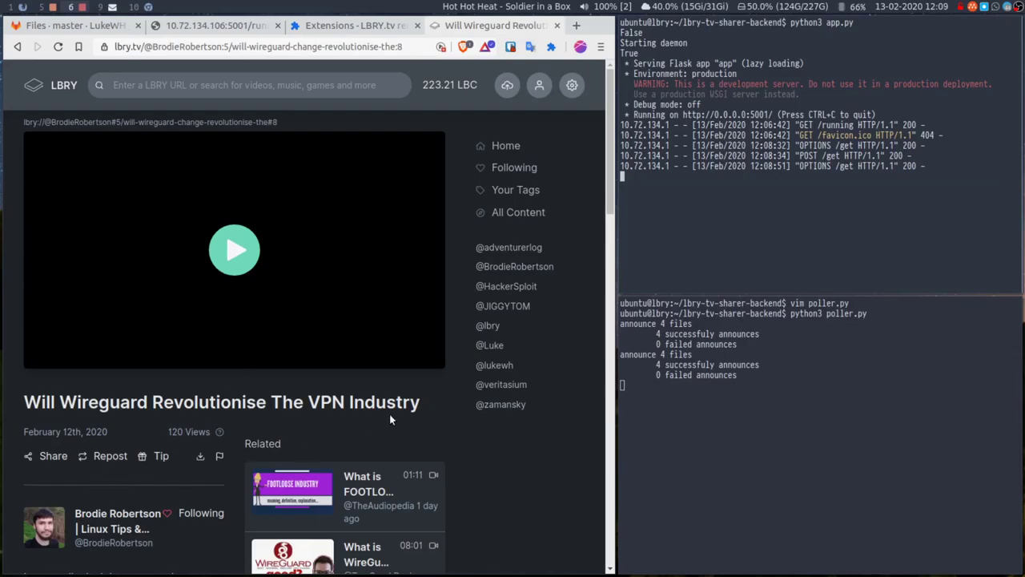
pyautogui.click(515, 169)
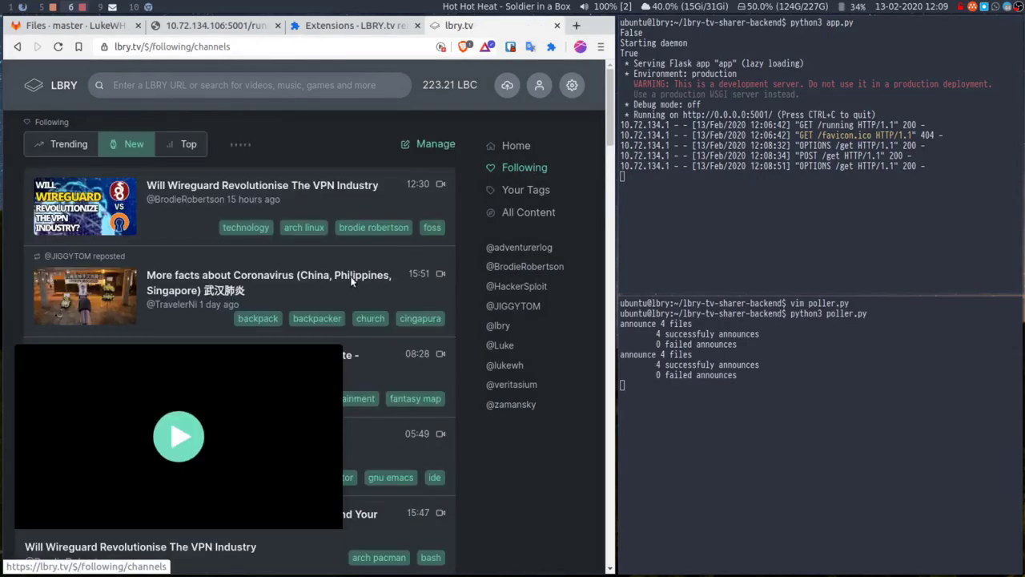
# Close the floating video player, reopen "Will Wireguard Revolutionise The VPN Industry" from the Following page, and inspect the backend and poller output
pyautogui.click(332, 355)
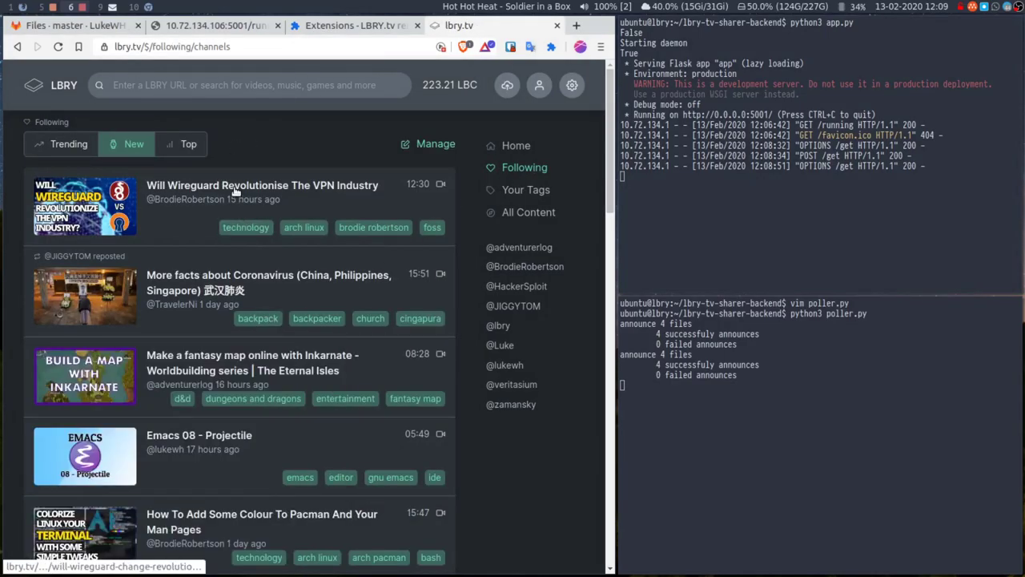
pyautogui.click(233, 186)
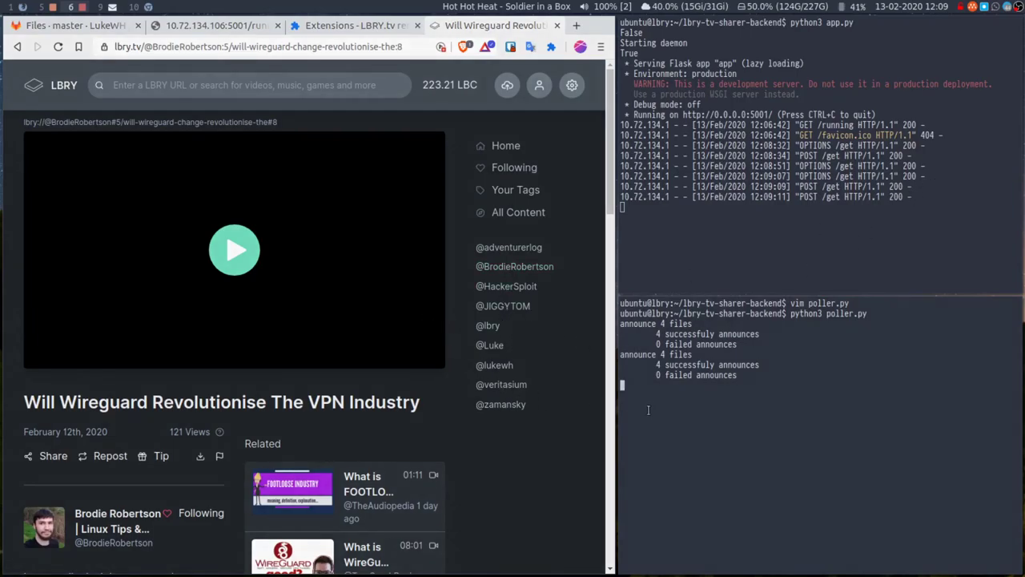
pyautogui.click(649, 356)
pyautogui.click(576, 479)
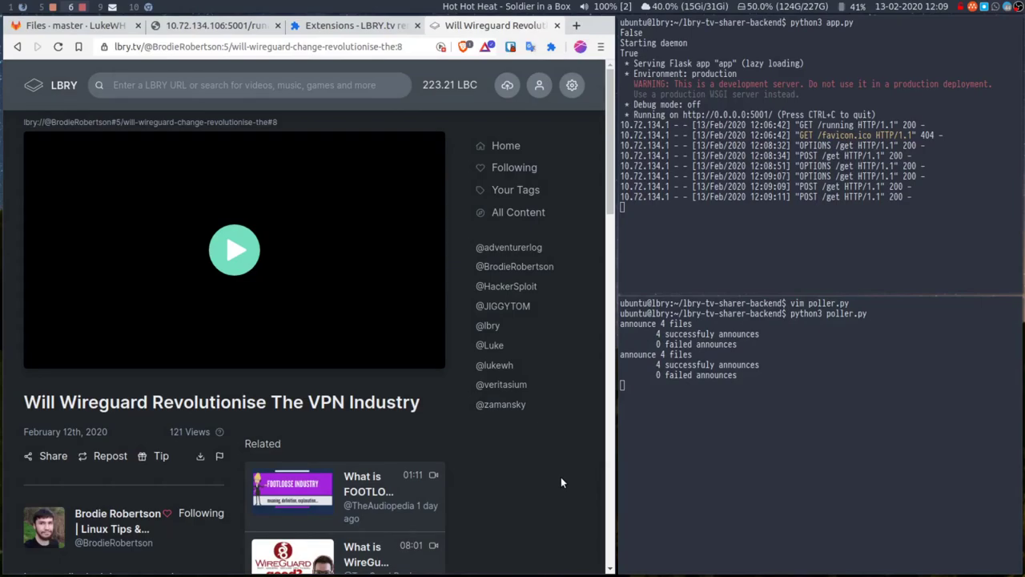
pyautogui.click(729, 422)
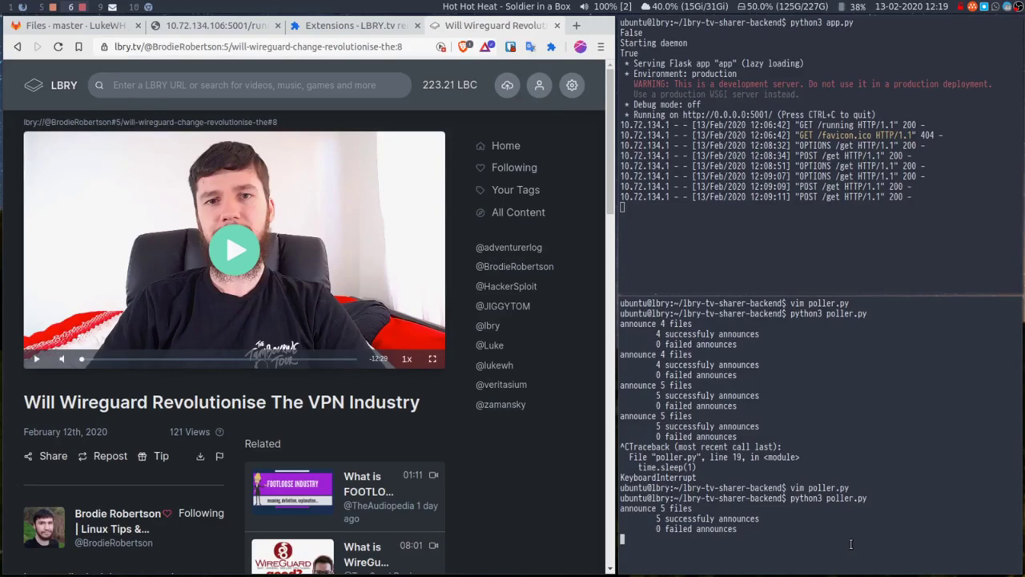
# Stop the running poller.py and list the files in the lbry-tv-sharer-backend folder
pyautogui.hotkey('ctrl', 'c')
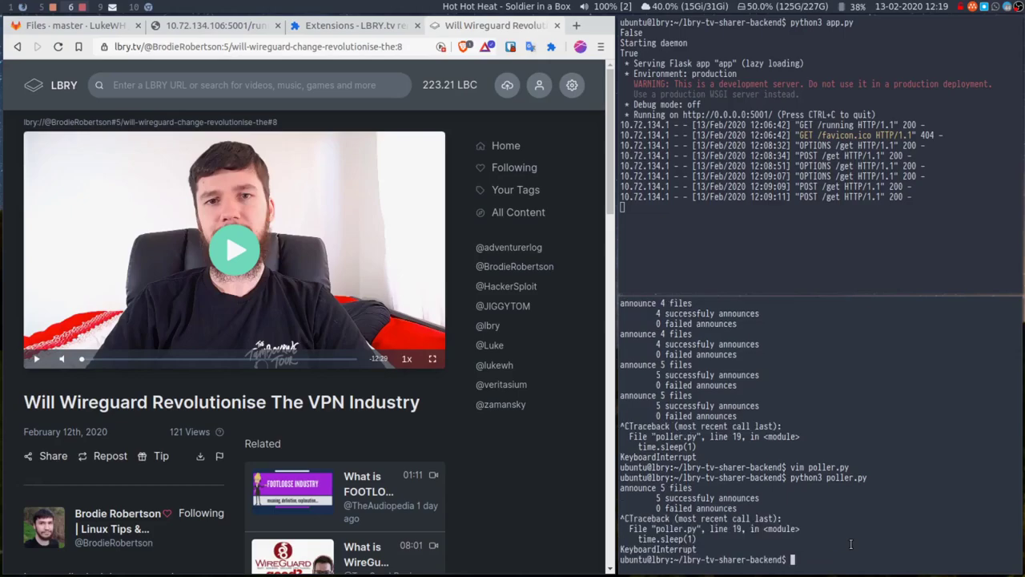
pyautogui.write('ls')
pyautogui.press('Return')
# Change to the ../Downloads/ directory in the poller's terminal and list its files
pyautogui.write('cd ')
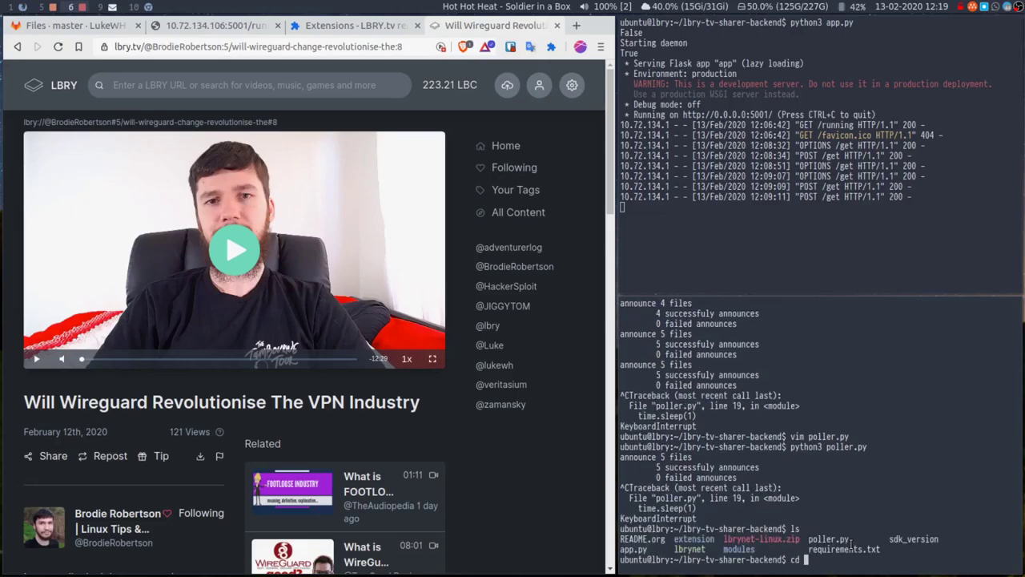
pyautogui.write('../Downloads/')
pyautogui.press('Return')
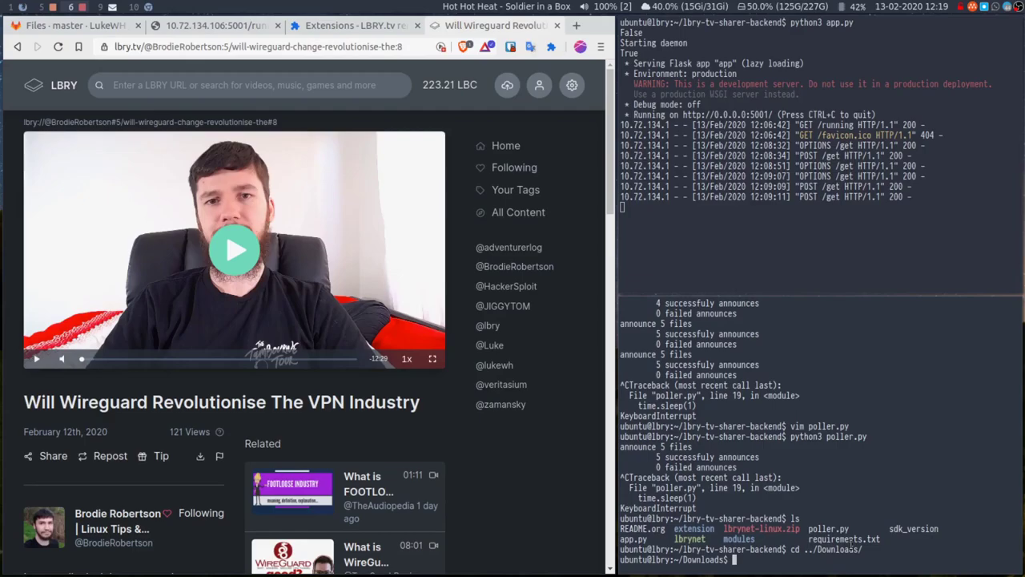
pyautogui.write('ls')
pyautogui.press('Return')
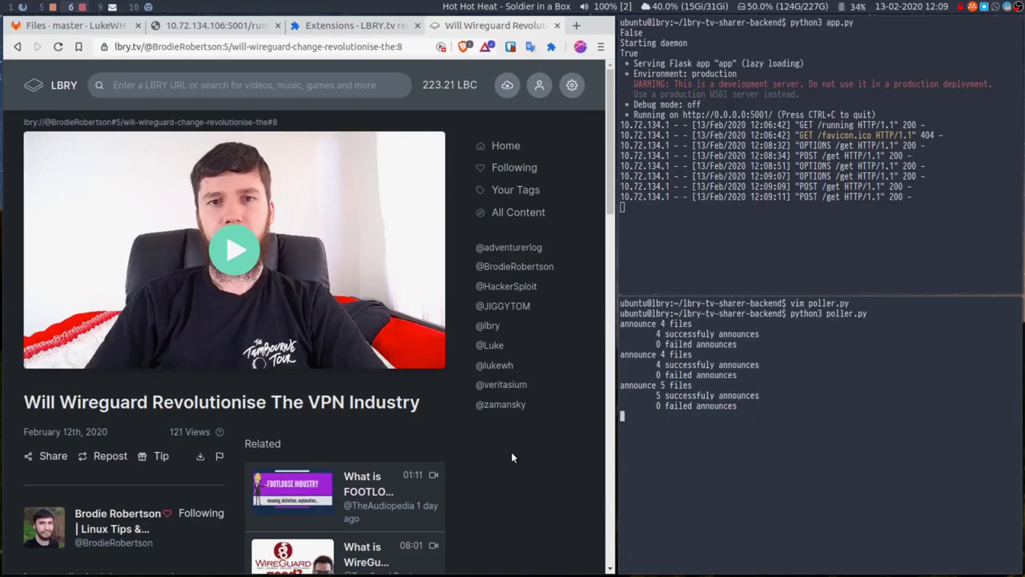
# Review the lbry-tv-sharer-backend repository page on GitLab, and return to the Wireguard video on lbry.tv
pyautogui.click(76, 25)
pyautogui.click(292, 175)
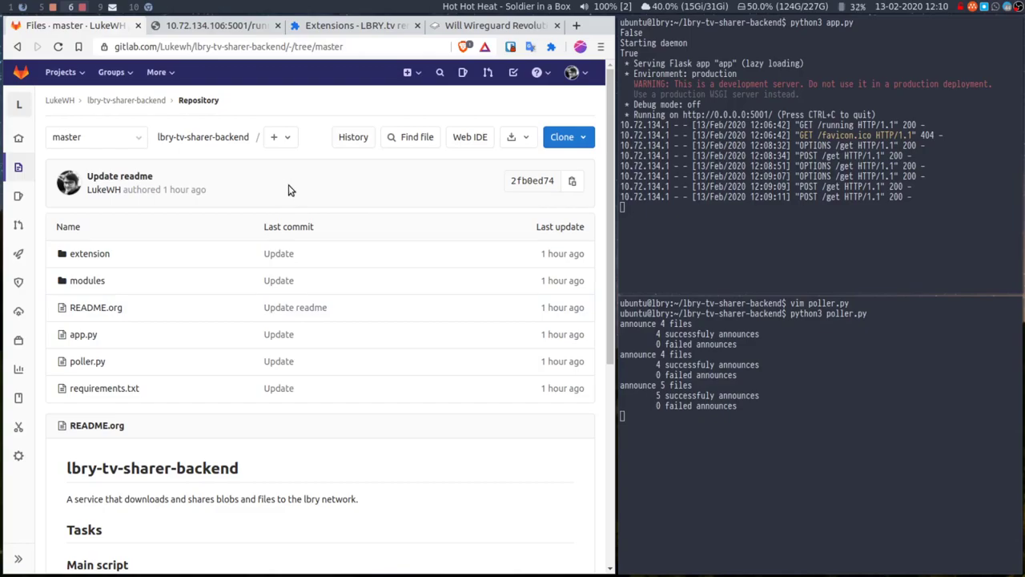
pyautogui.scroll(-3, 304, 217)
pyautogui.scroll(3, 304, 217)
pyautogui.click(448, 29)
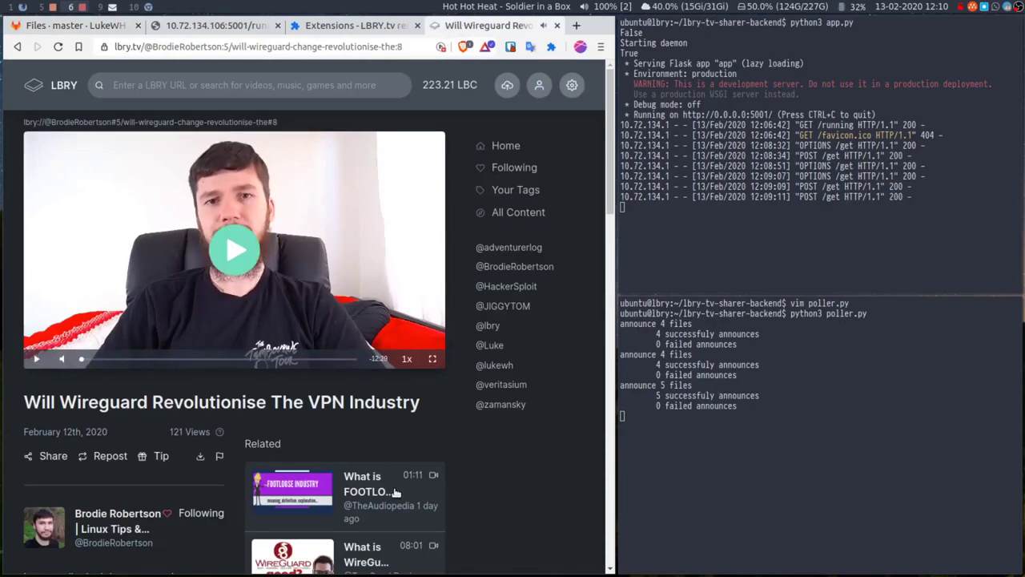